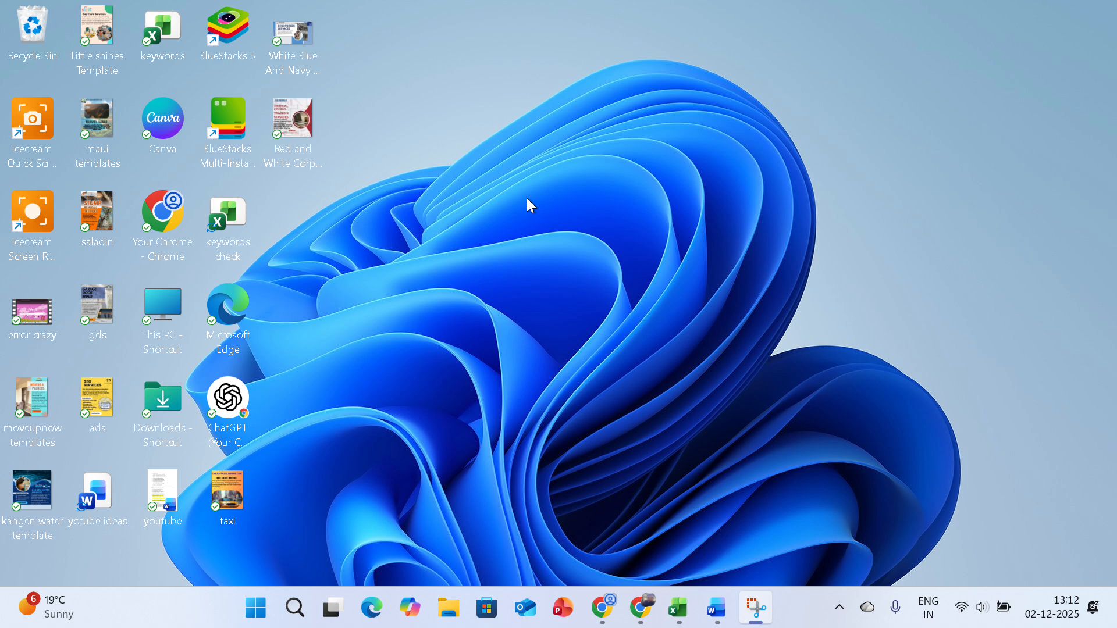
Find and open Windows Settings, and go to the Visual effects page under Accessibility
{"action": "left_click", "coordinate": [297, 622]}
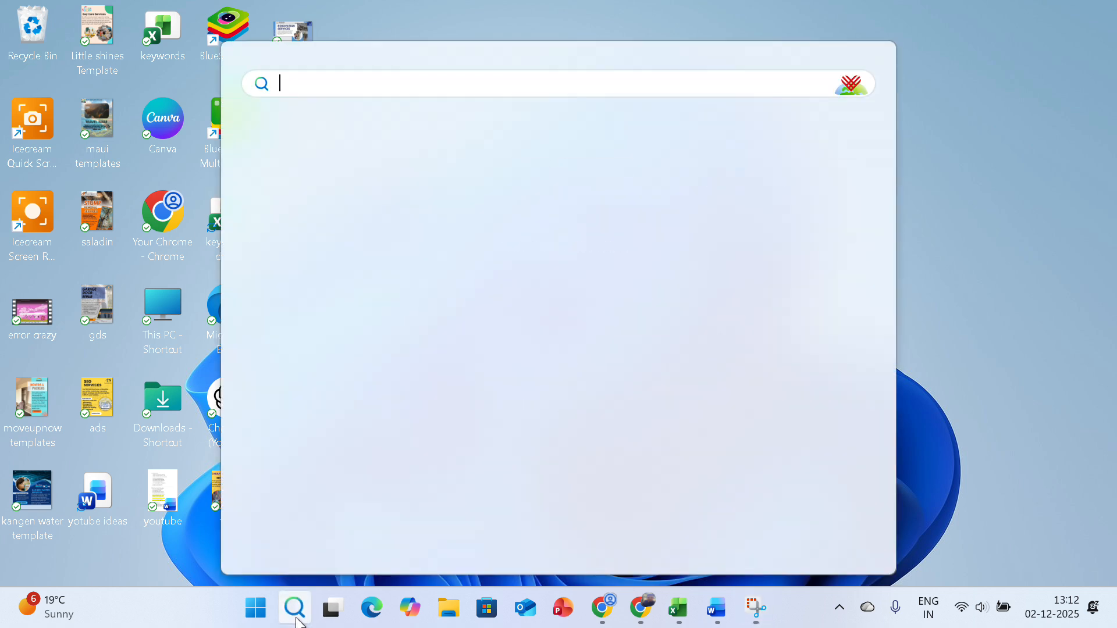
{"action": "type", "text": "settings"}
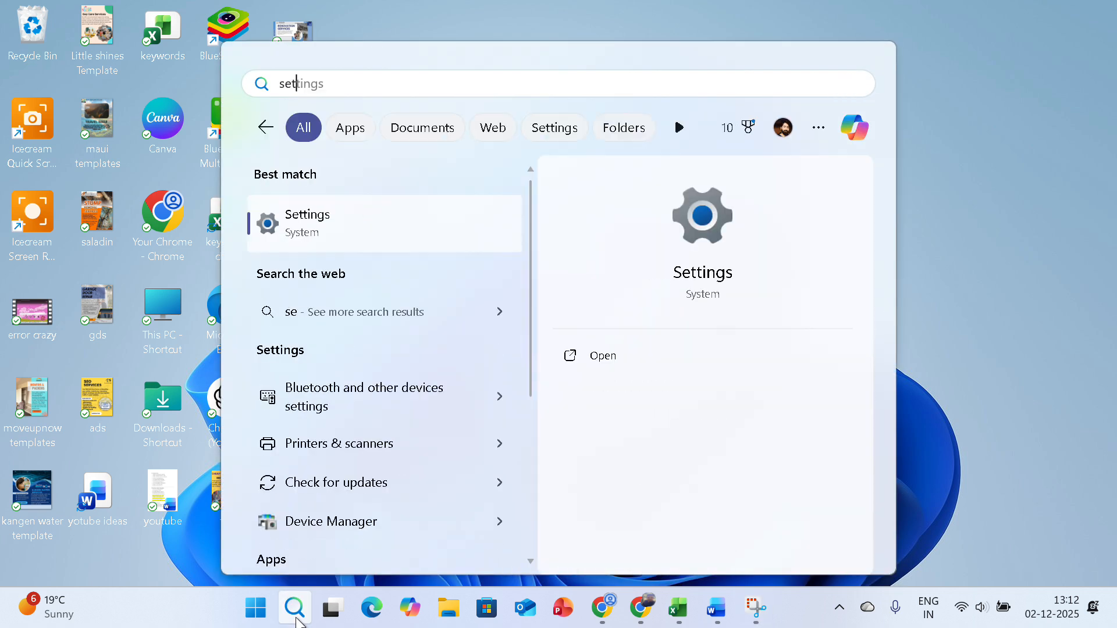
{"action": "left_click", "coordinate": [364, 233]}
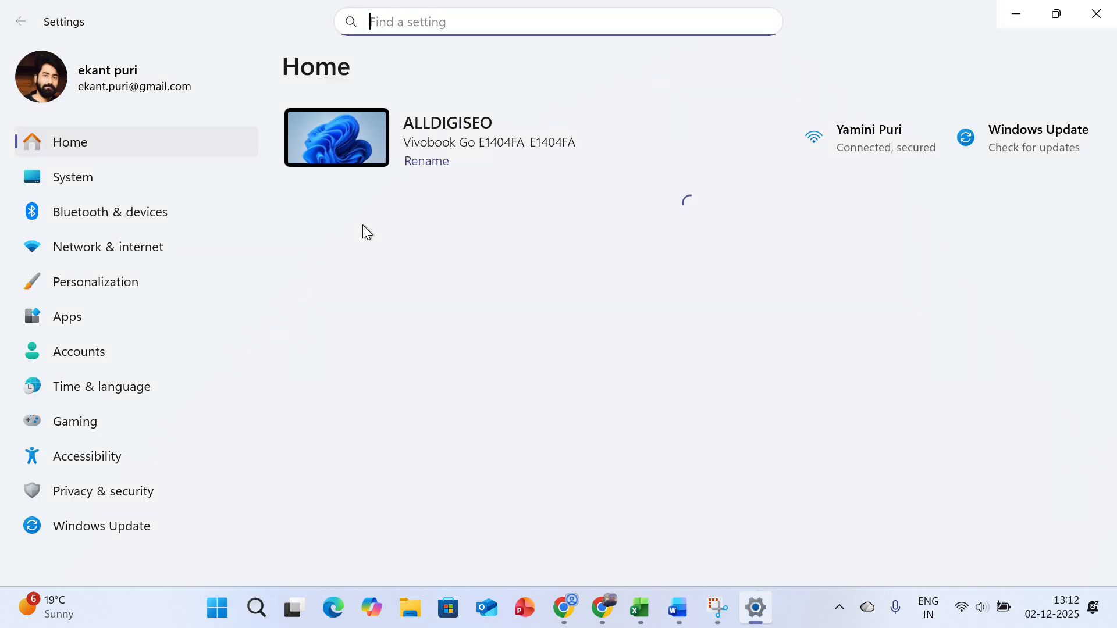
{"action": "left_click", "coordinate": [89, 468]}
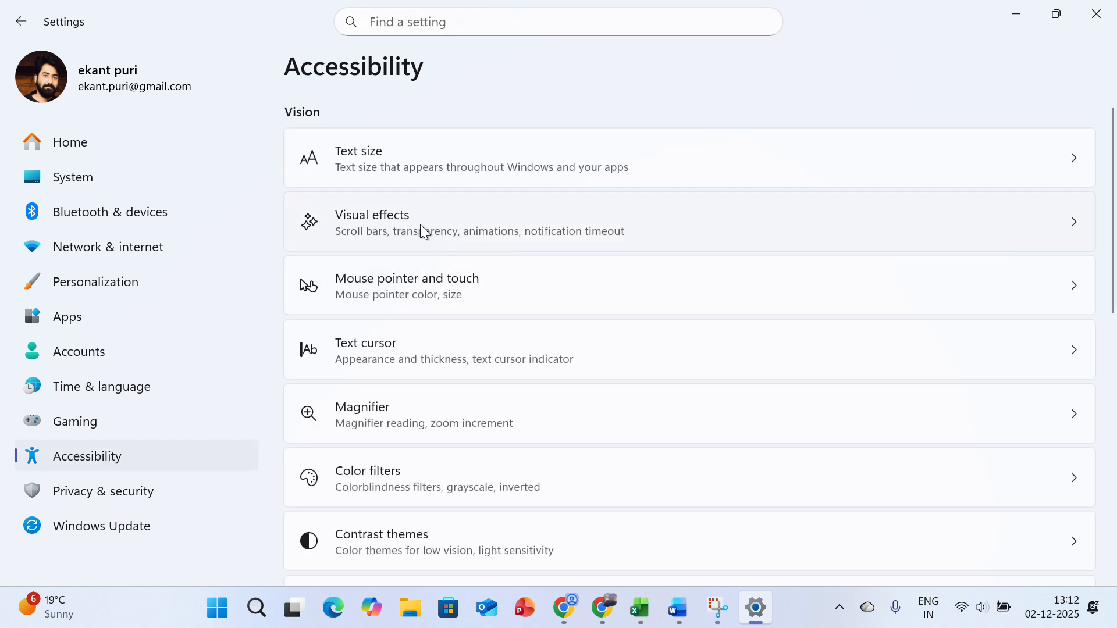
{"action": "left_click", "coordinate": [376, 221]}
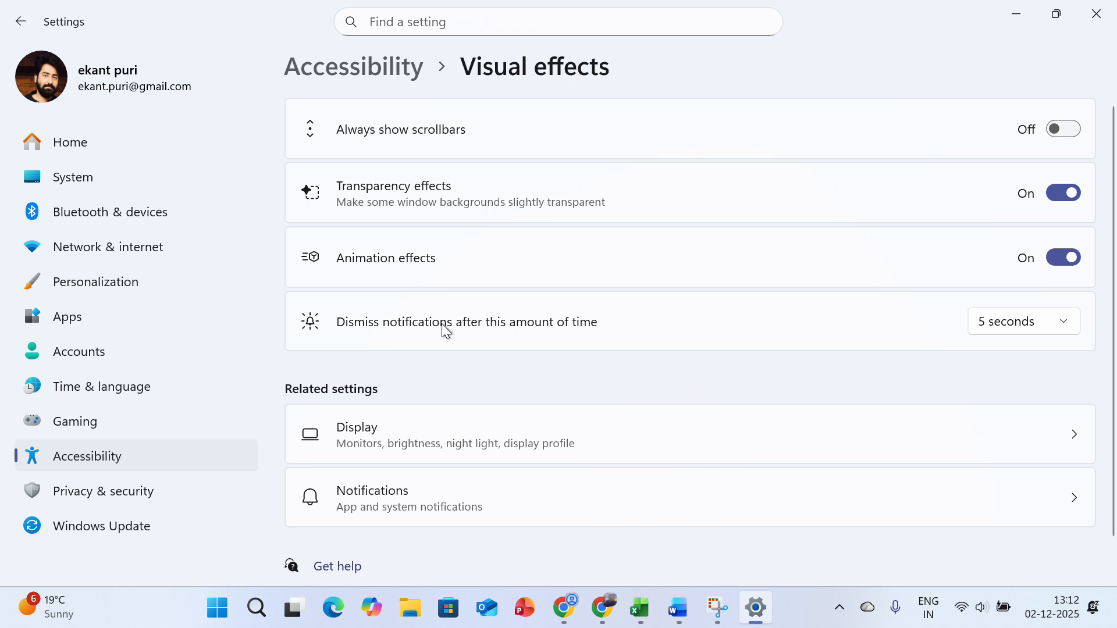
View the notification dismissal times without changing them, and switch Always show scrollbars on and back off
{"action": "left_click", "coordinate": [1033, 327]}
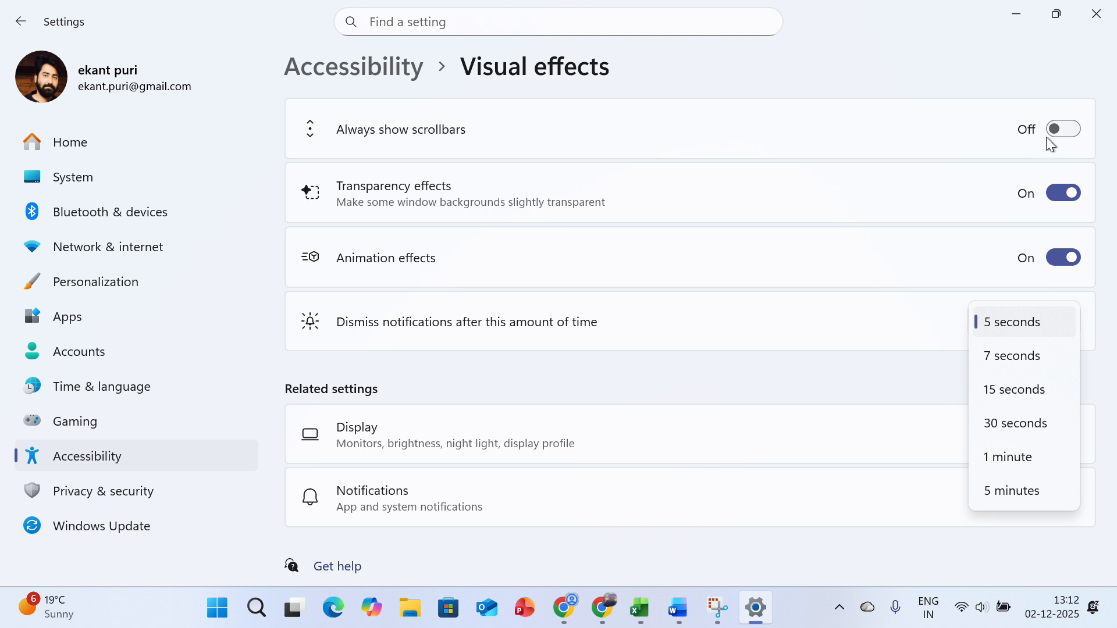
{"action": "left_click", "coordinate": [1062, 132]}
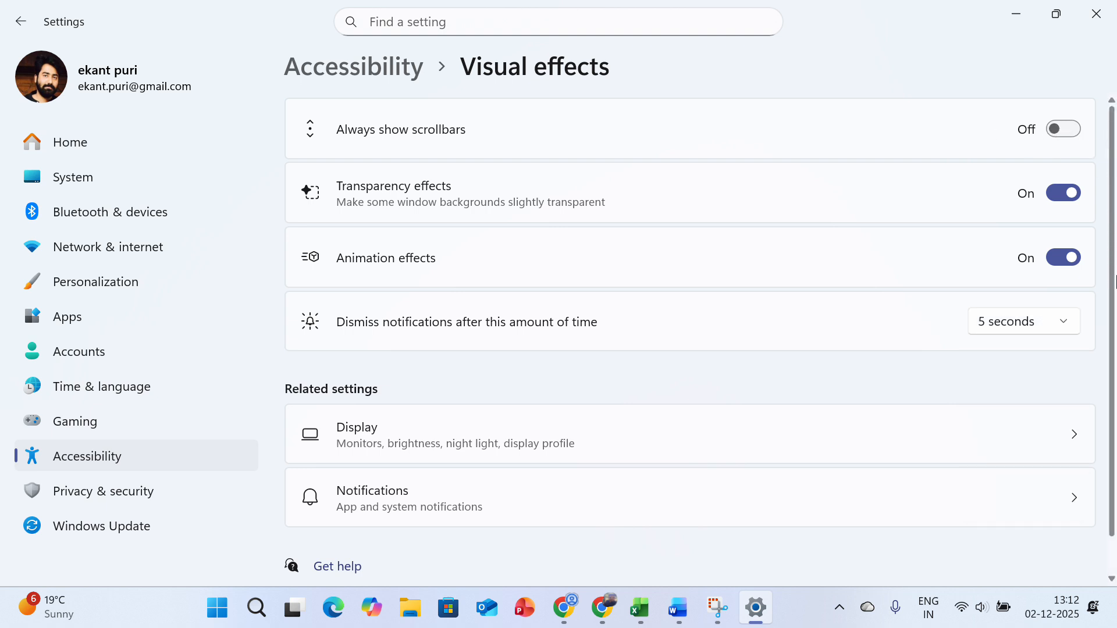
{"action": "left_click", "coordinate": [1061, 129]}
{"action": "left_click", "coordinate": [1052, 128]}
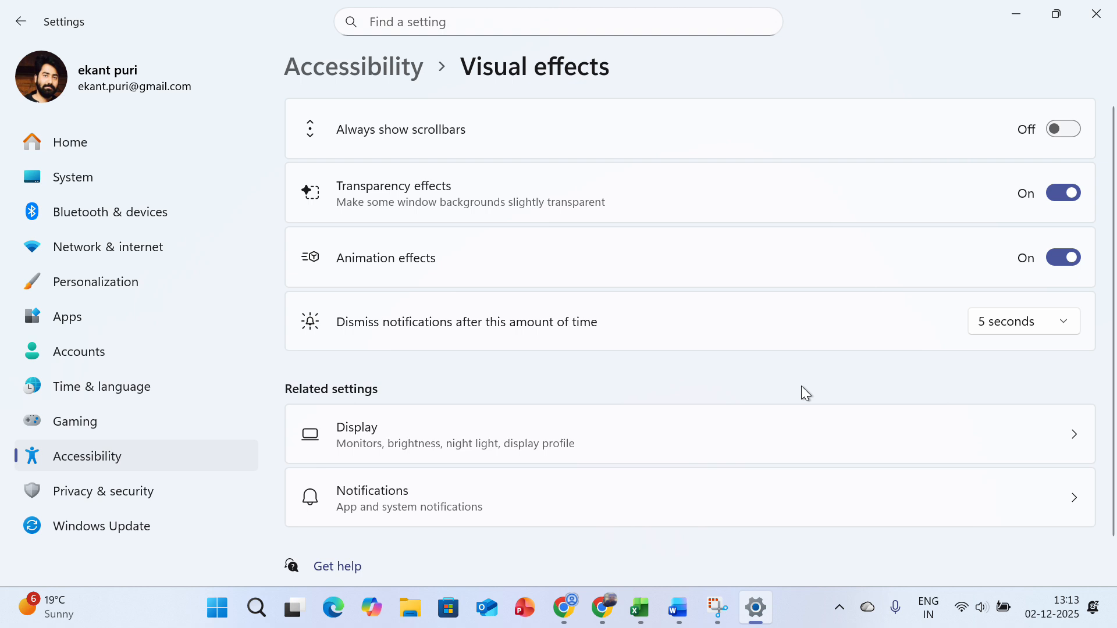
Launch the Registry Editor by running regedit
{"action": "key", "text": "super+r"}
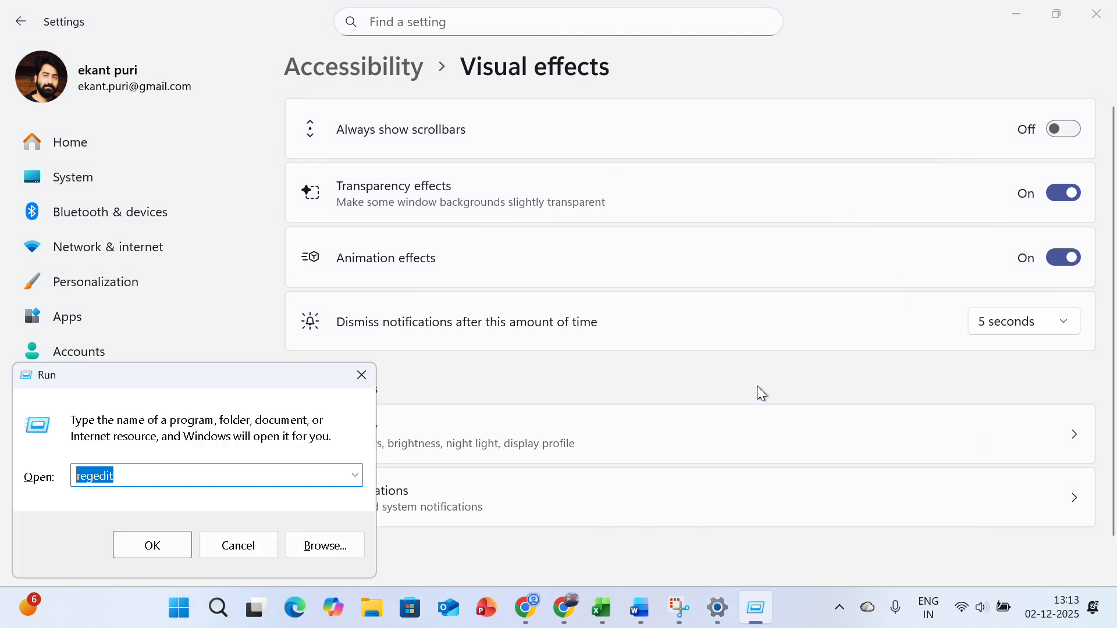
{"action": "left_click", "coordinate": [171, 477]}
{"action": "left_click", "coordinate": [160, 535]}
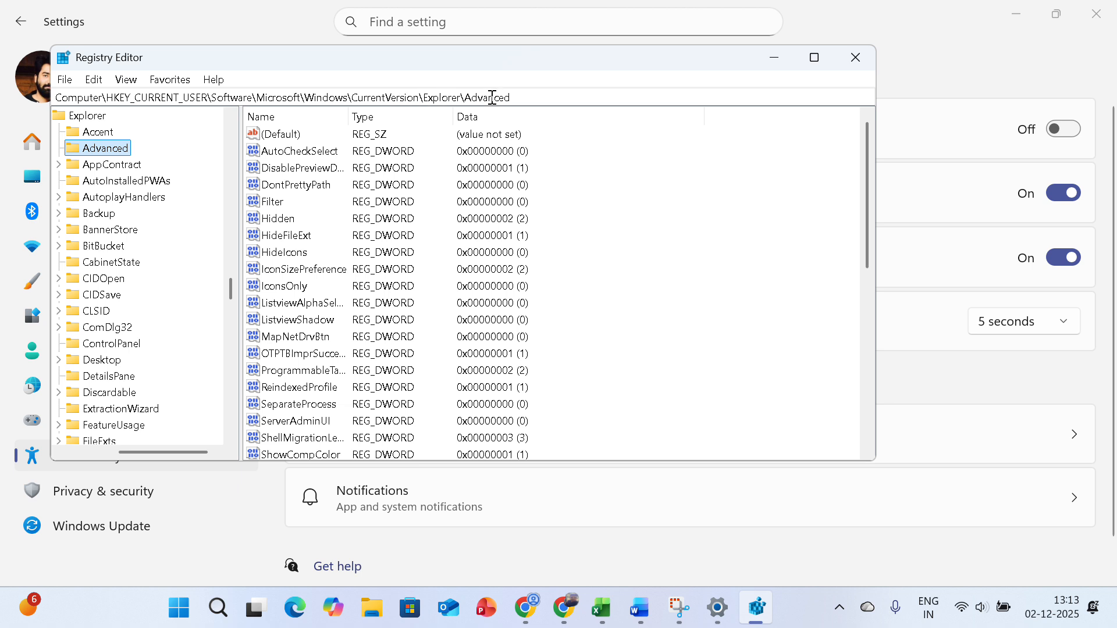
Locate the TaskbarAnimations value in the Explorer\Advanced registry key and set its value data to 1
{"action": "left_click", "coordinate": [284, 310]}
{"action": "key", "text": "Down"}
{"action": "key", "text": "Down"}
{"action": "key", "text": "Down"}
{"action": "key", "text": "Down"}
{"action": "key", "text": "Down"}
{"action": "key", "text": "Down"}
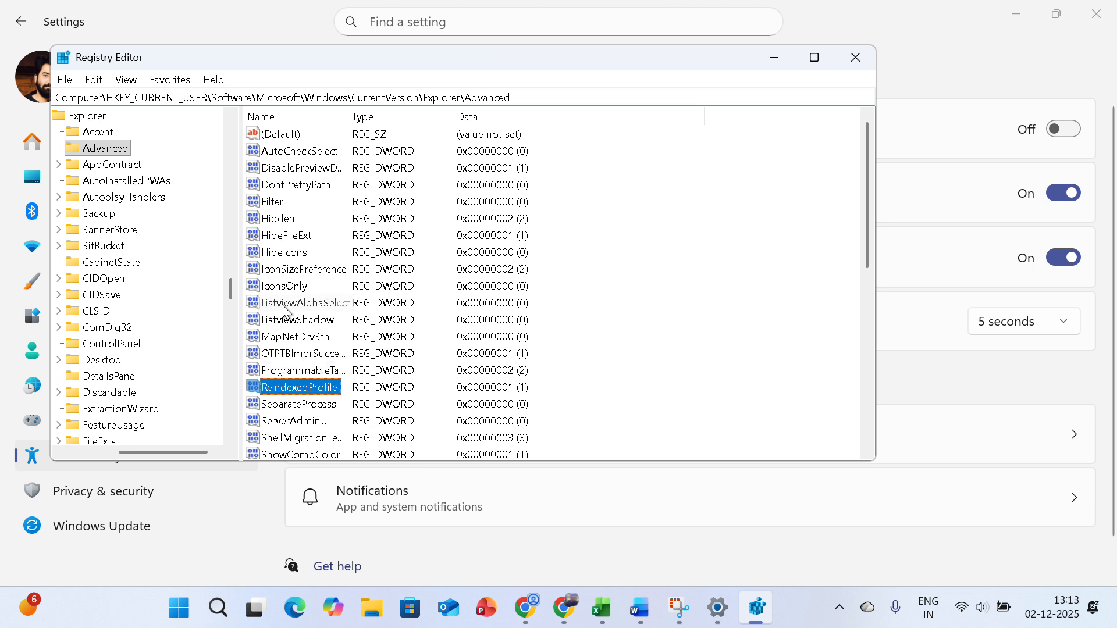
{"action": "key", "text": "Up"}
{"action": "key", "text": "Up"}
{"action": "key", "text": "Up"}
{"action": "key", "text": "Up"}
{"action": "key", "text": "Up"}
{"action": "key", "text": "Up"}
{"action": "key", "text": "Up"}
{"action": "key", "text": "Up"}
{"action": "key", "text": "Up"}
{"action": "key", "text": "Up"}
{"action": "key", "text": "Up"}
{"action": "key", "text": "Up"}
{"action": "key", "text": "Up"}
{"action": "key", "text": "Up"}
{"action": "key", "text": "Up"}
{"action": "key", "text": "Up"}
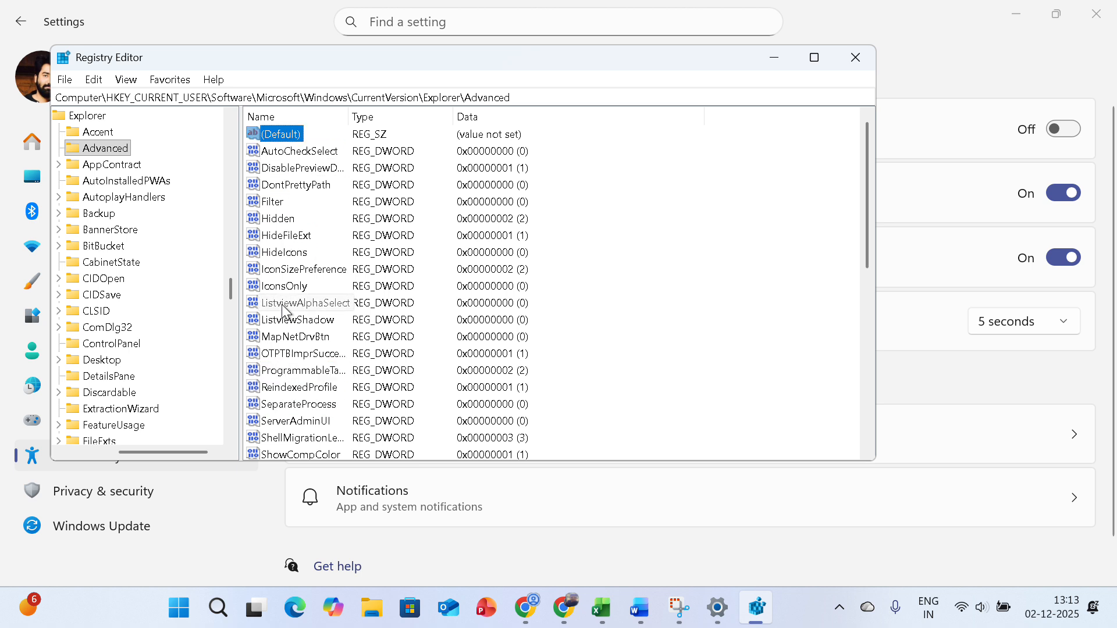
{"action": "key", "text": "Down"}
{"action": "key", "text": "Down"}
{"action": "key", "text": "Down"}
{"action": "key", "text": "Down"}
{"action": "key", "text": "Down"}
{"action": "key", "text": "Down"}
{"action": "key", "text": "Down"}
{"action": "key", "text": "Down"}
{"action": "key", "text": "Down"}
{"action": "key", "text": "Down"}
{"action": "key", "text": "Down"}
{"action": "key", "text": "Down"}
{"action": "key", "text": "Down"}
{"action": "key", "text": "Down"}
{"action": "key", "text": "Down"}
{"action": "key", "text": "Down"}
{"action": "key", "text": "Down"}
{"action": "key", "text": "Down"}
{"action": "key", "text": "Down"}
{"action": "key", "text": "Down"}
{"action": "key", "text": "Down"}
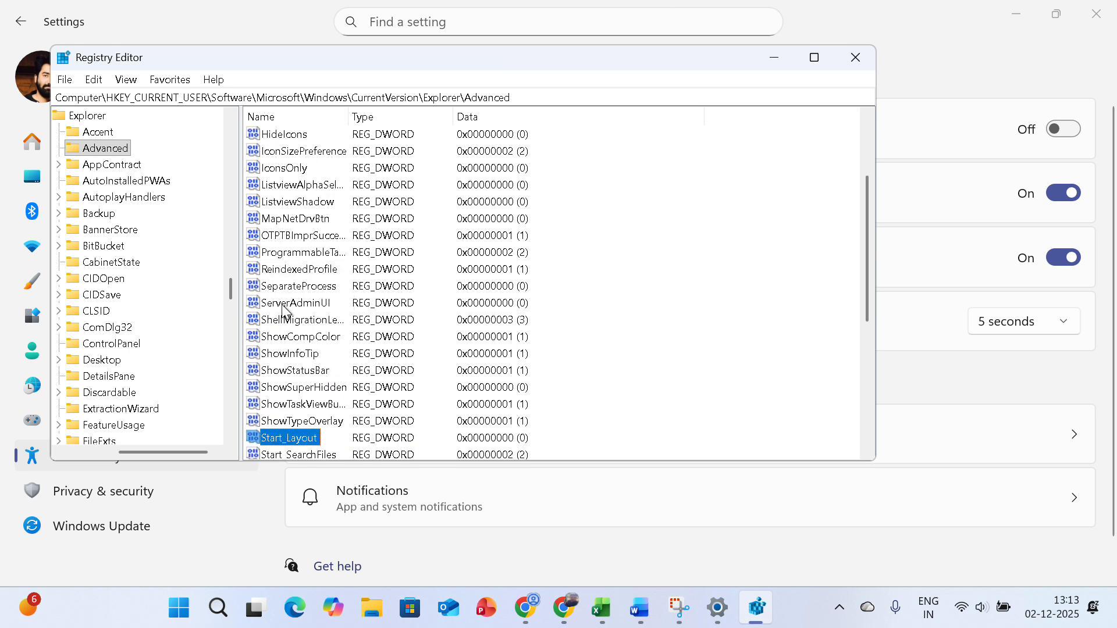
{"action": "key", "text": "Down"}
{"action": "key", "text": "Down"}
{"action": "key", "text": "Down"}
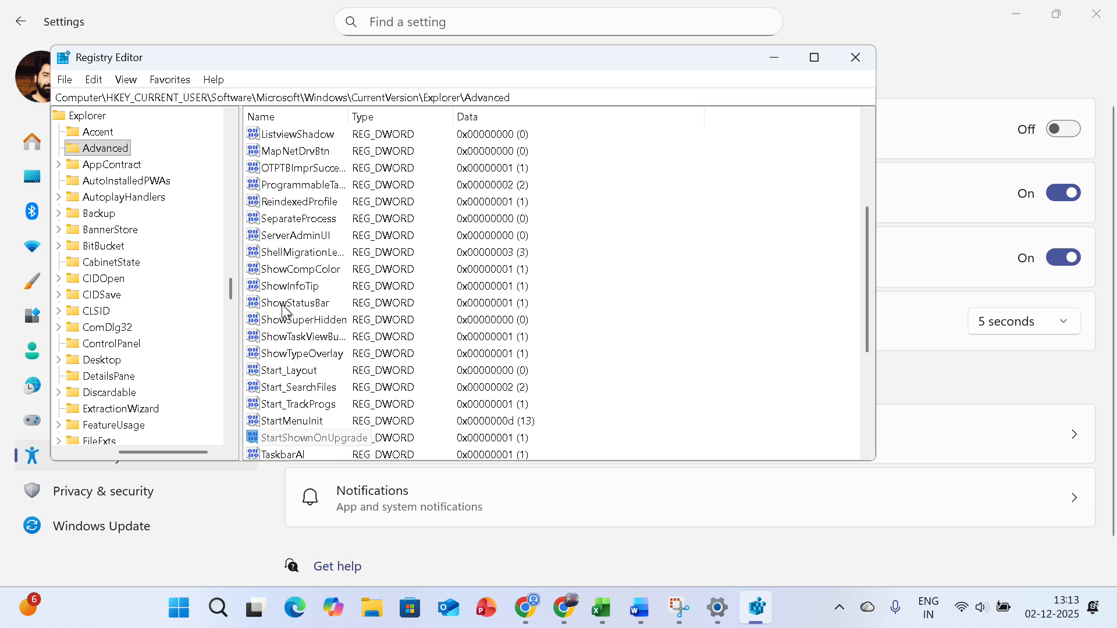
{"action": "key", "text": "Down"}
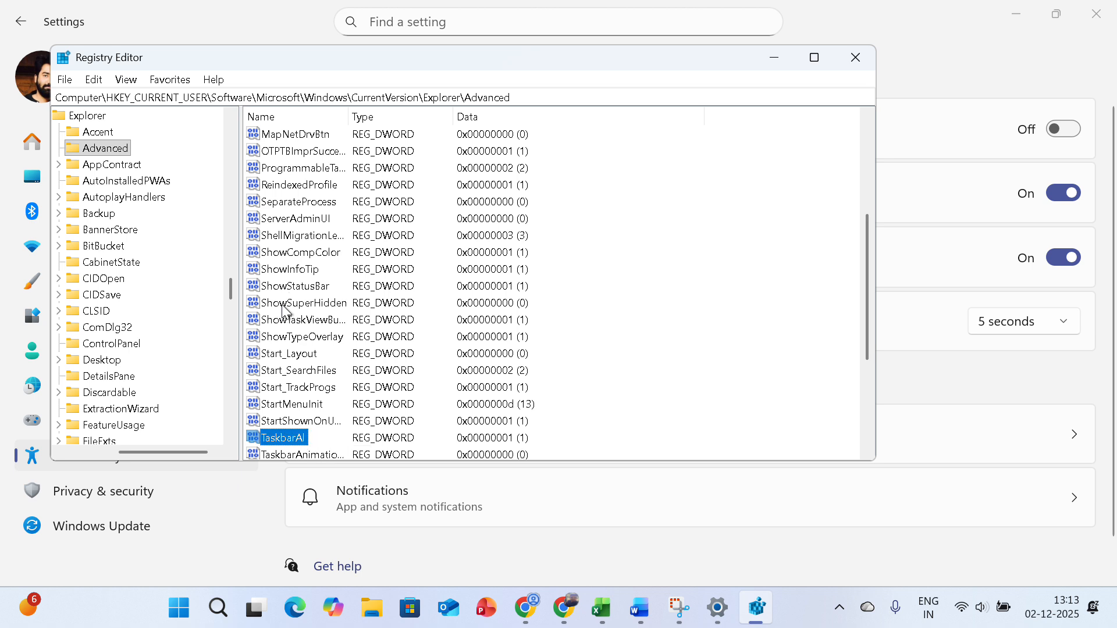
{"action": "key", "text": "Down"}
{"action": "key", "text": "Down"}
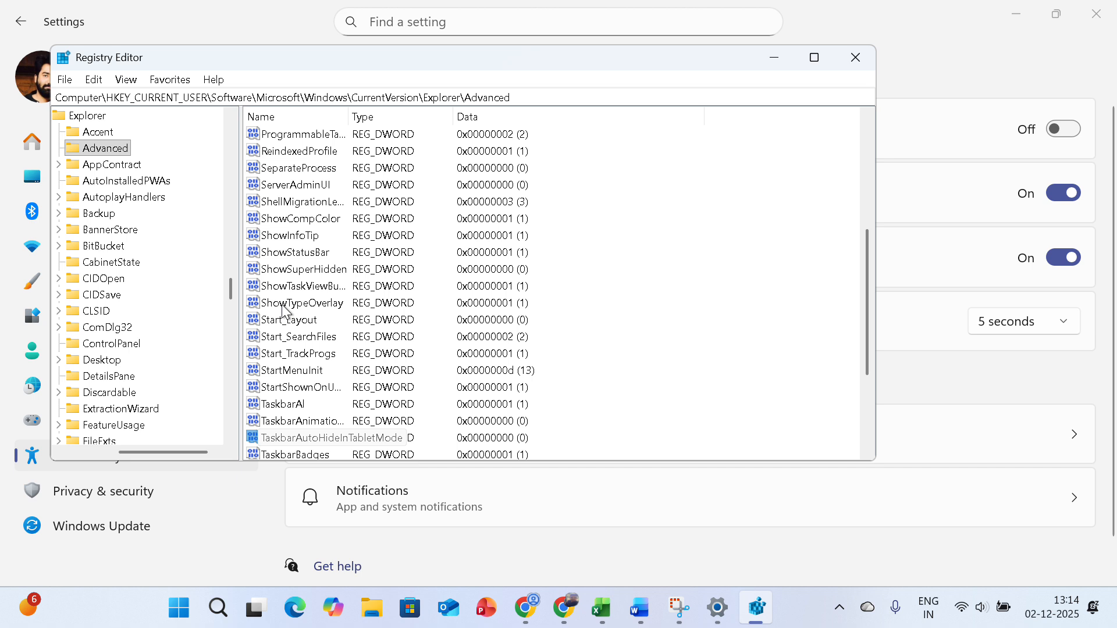
{"action": "key", "text": "Up"}
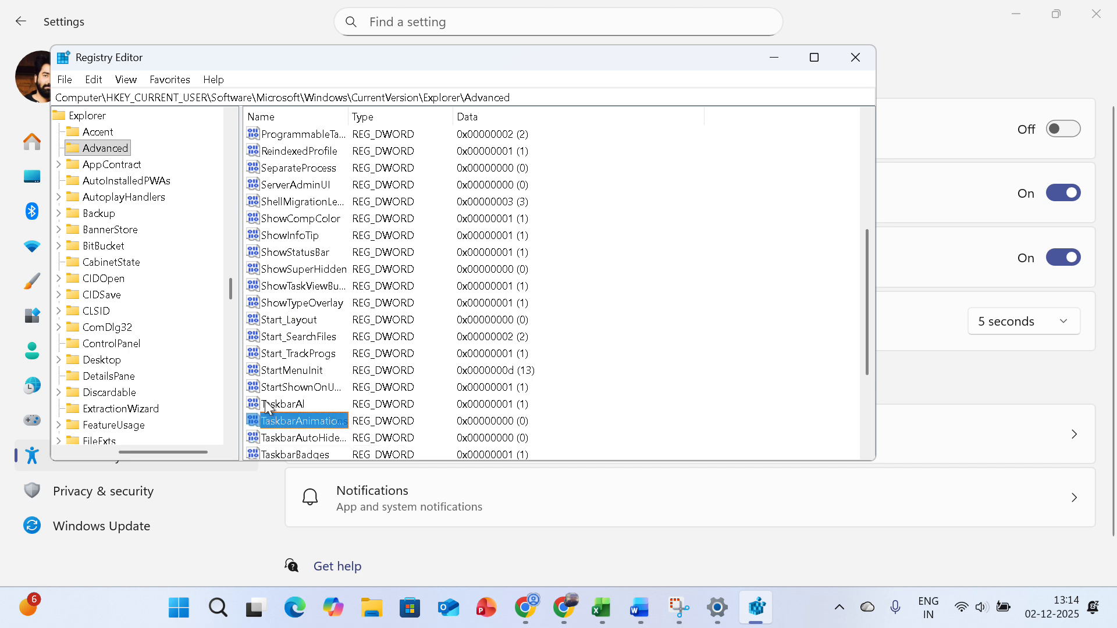
{"action": "double_click", "coordinate": [320, 426]}
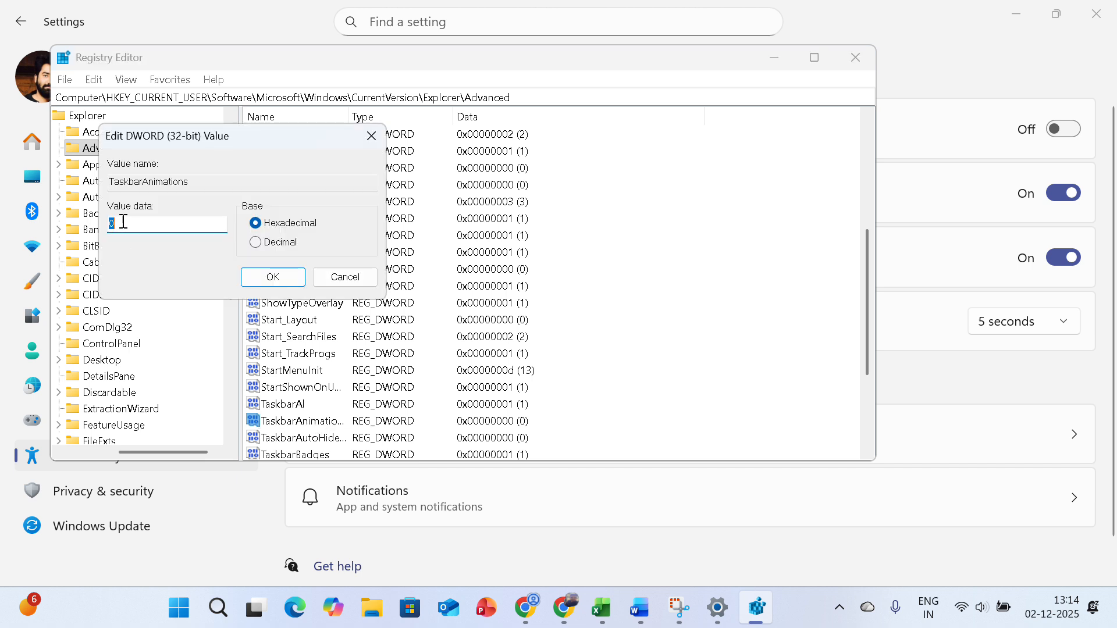
{"action": "type", "text": "1"}
{"action": "left_click", "coordinate": [272, 278]}
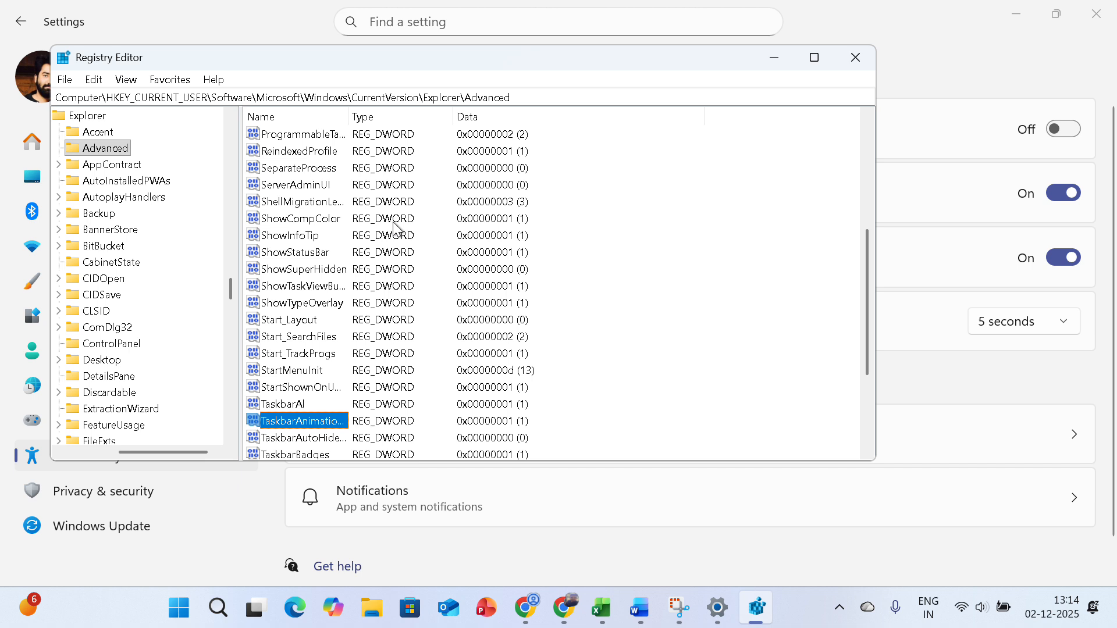
Close the Registry Editor and Settings windows, and refresh the desktop
{"action": "left_click", "coordinate": [861, 67]}
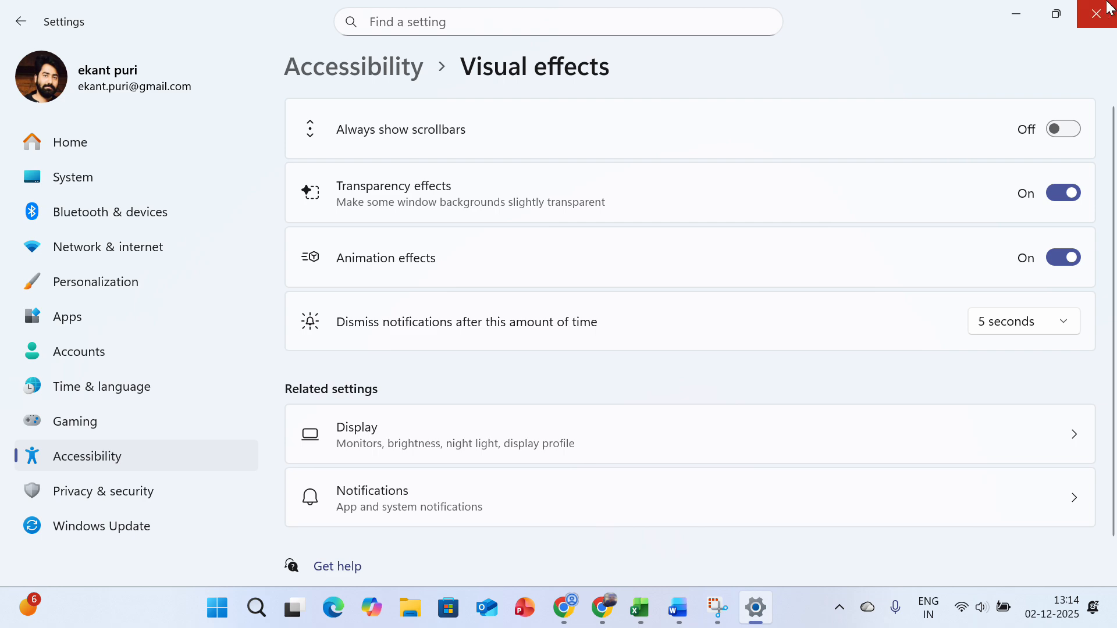
{"action": "left_click", "coordinate": [1096, 14]}
{"action": "right_click", "coordinate": [867, 144]}
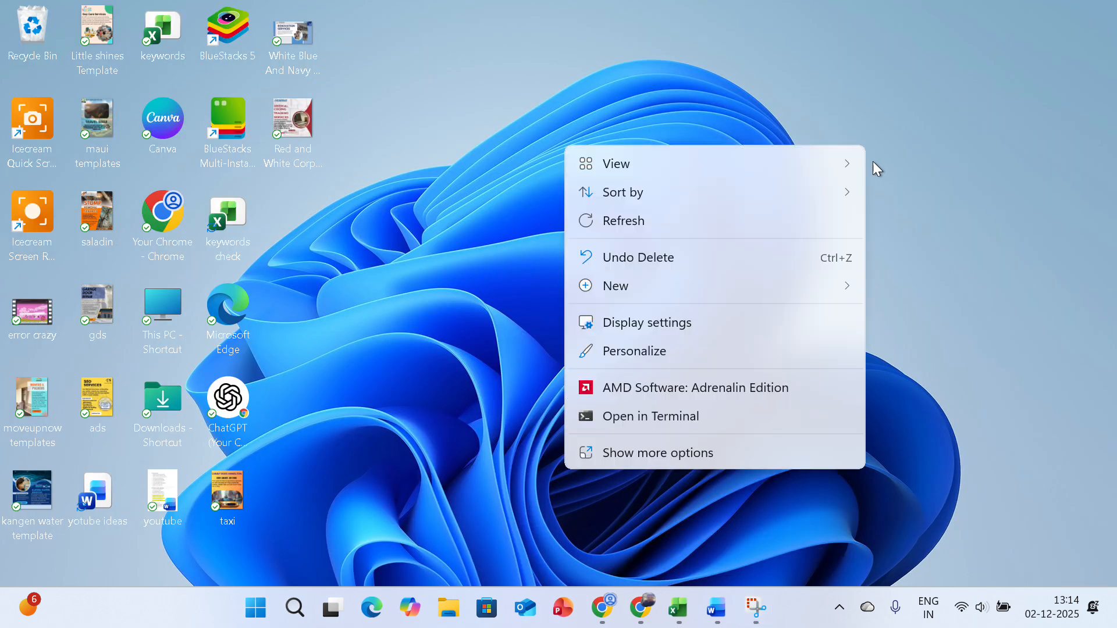
{"action": "left_click", "coordinate": [770, 233]}
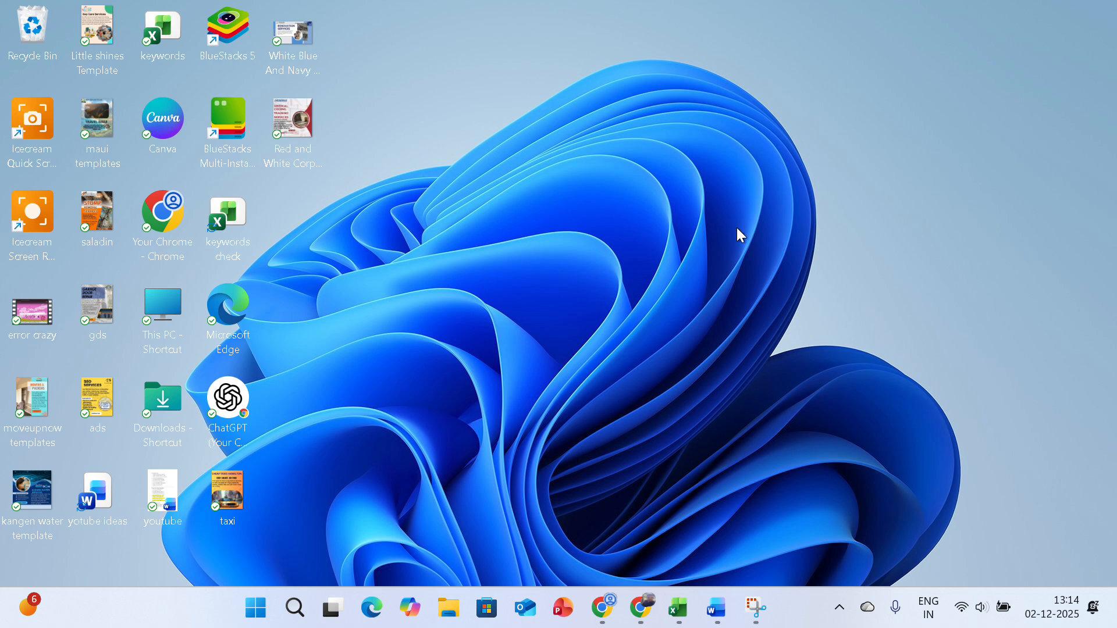
Open the Performance Options for visual effects from the advanced system settings on the System About page
{"action": "right_click", "coordinate": [256, 608]}
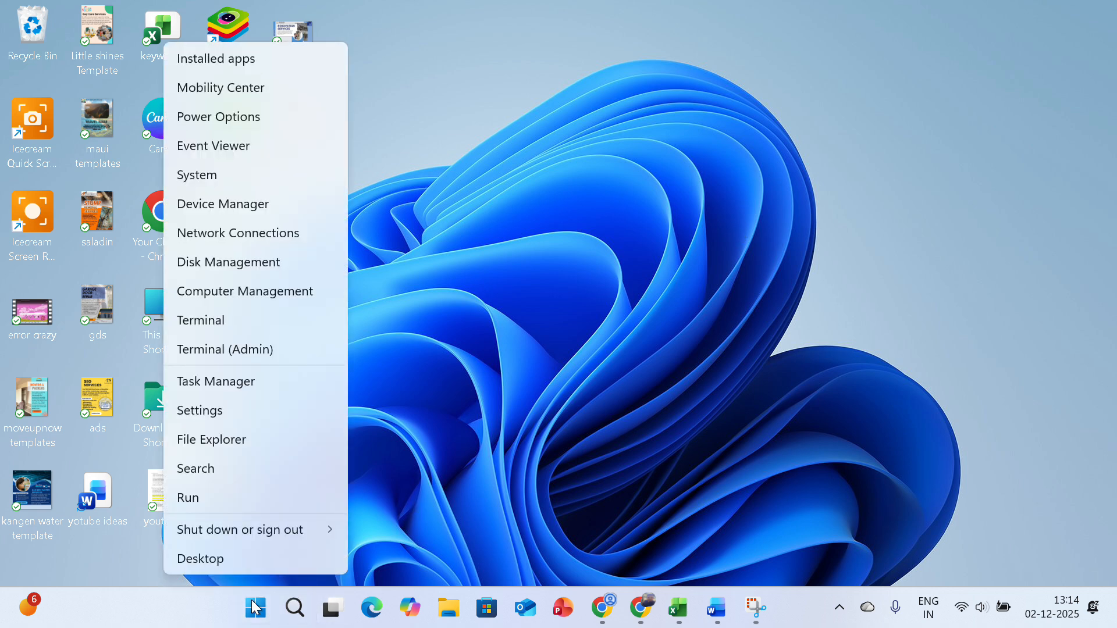
{"action": "left_click", "coordinate": [233, 173]}
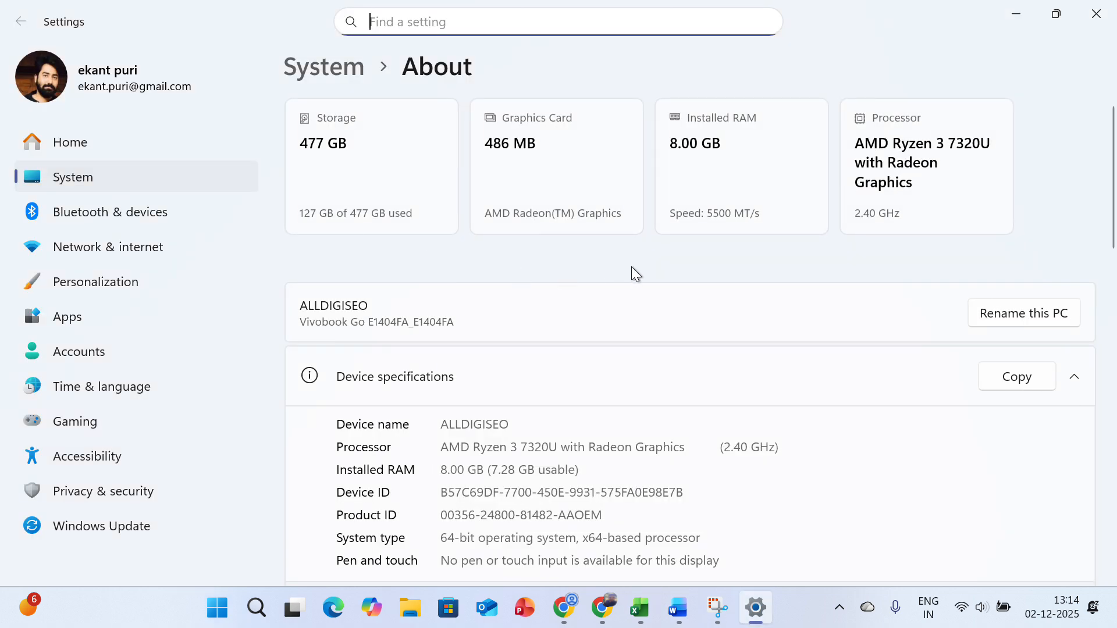
{"action": "scroll", "coordinate": [631, 267], "scroll_direction": "down", "scroll_amount": 3}
{"action": "scroll", "coordinate": [631, 267], "scroll_direction": "down", "scroll_amount": 3}
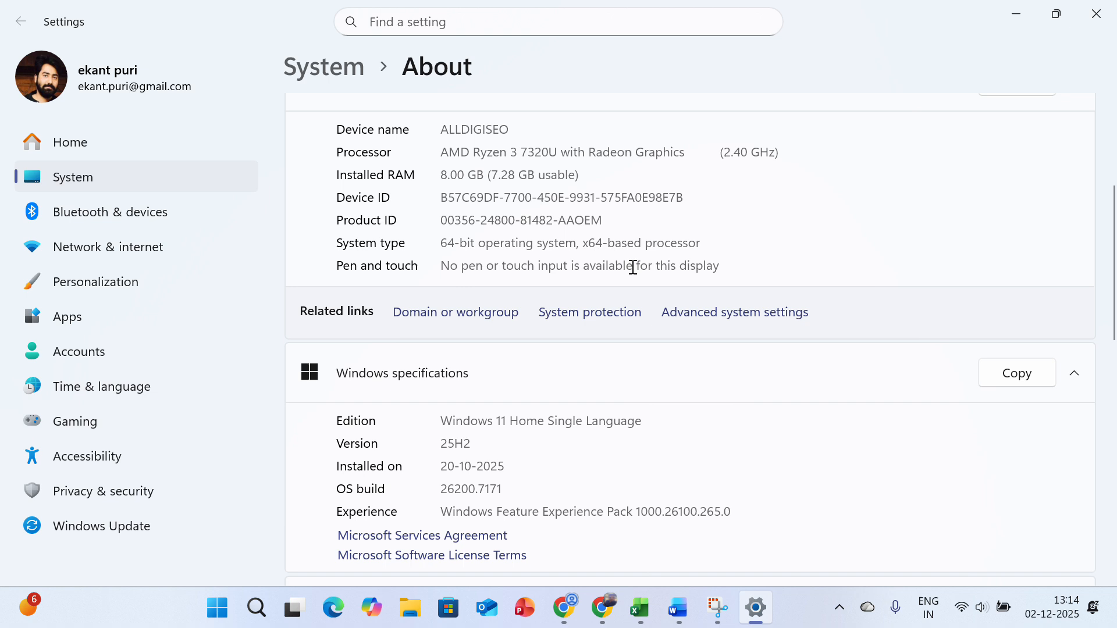
{"action": "left_click", "coordinate": [754, 323]}
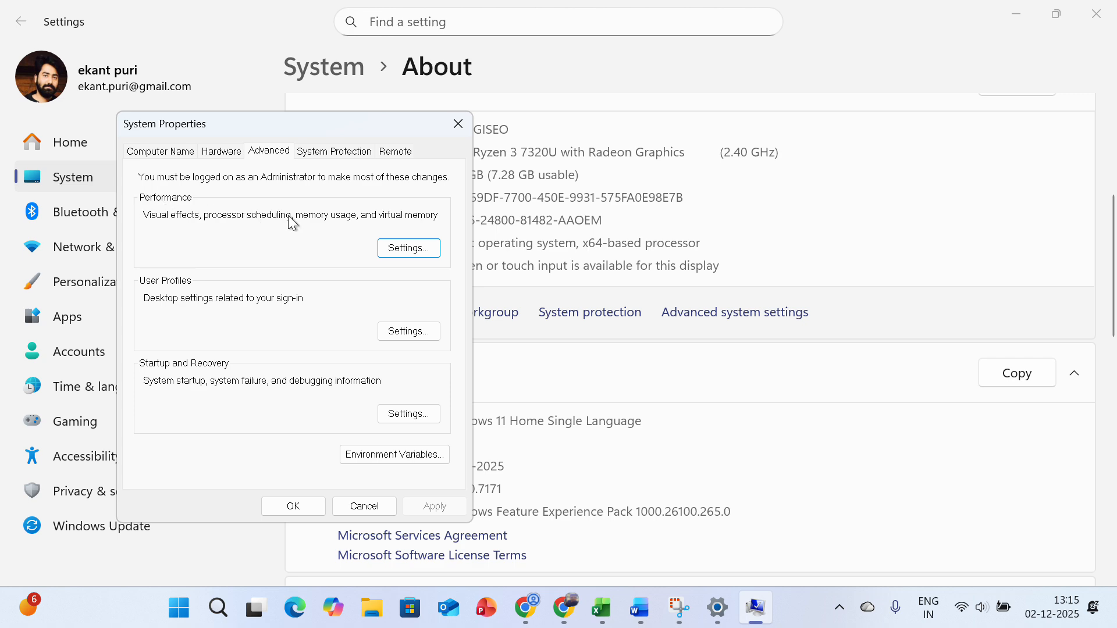
{"action": "left_click", "coordinate": [431, 249]}
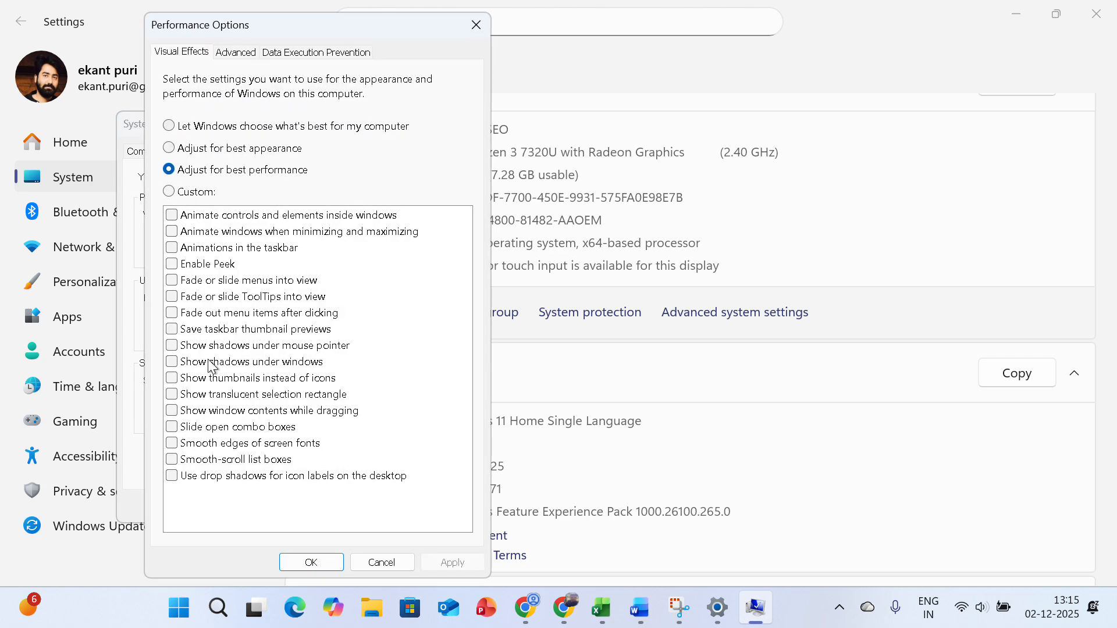
Enable "Animate windows when minimizing and maximizing", apply the change, and close Performance Options and System Properties
{"action": "left_click", "coordinate": [172, 232]}
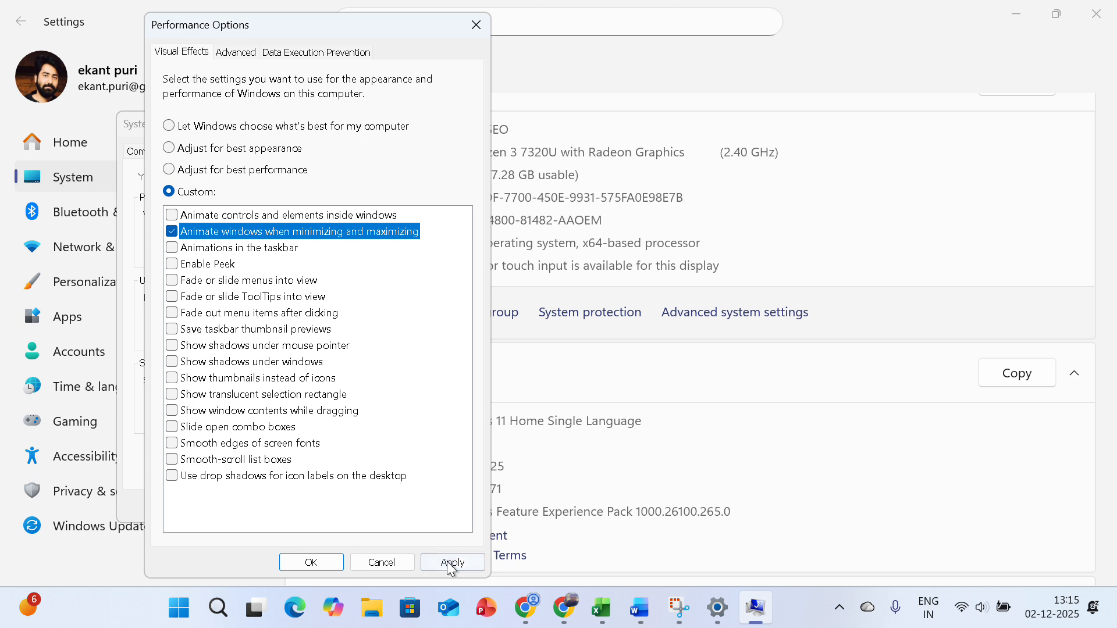
{"action": "left_click", "coordinate": [452, 563]}
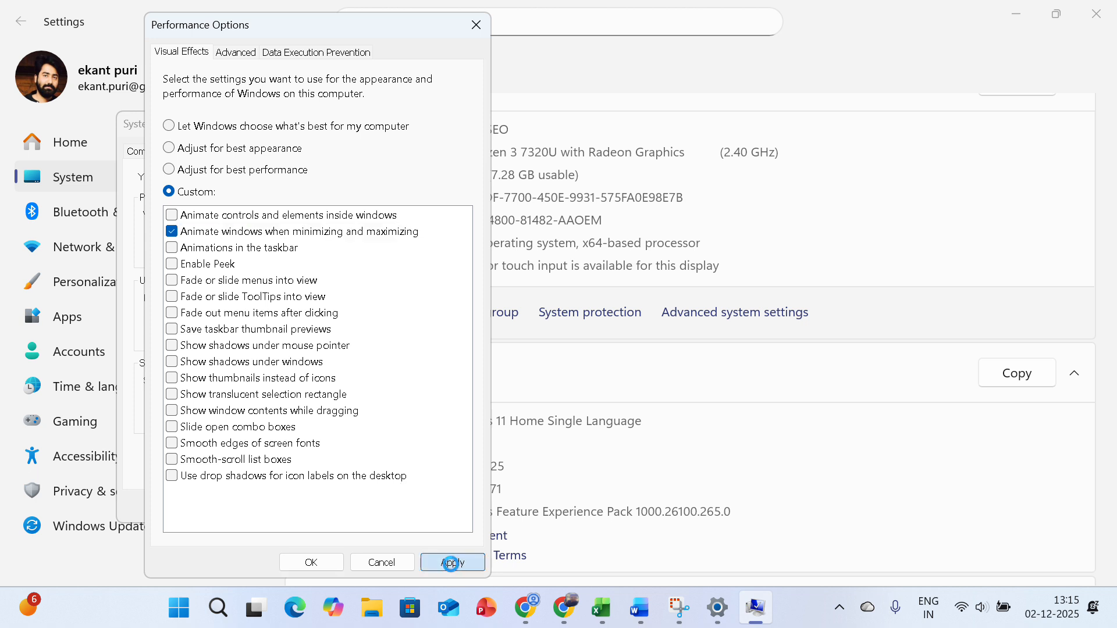
{"action": "left_click", "coordinate": [321, 564]}
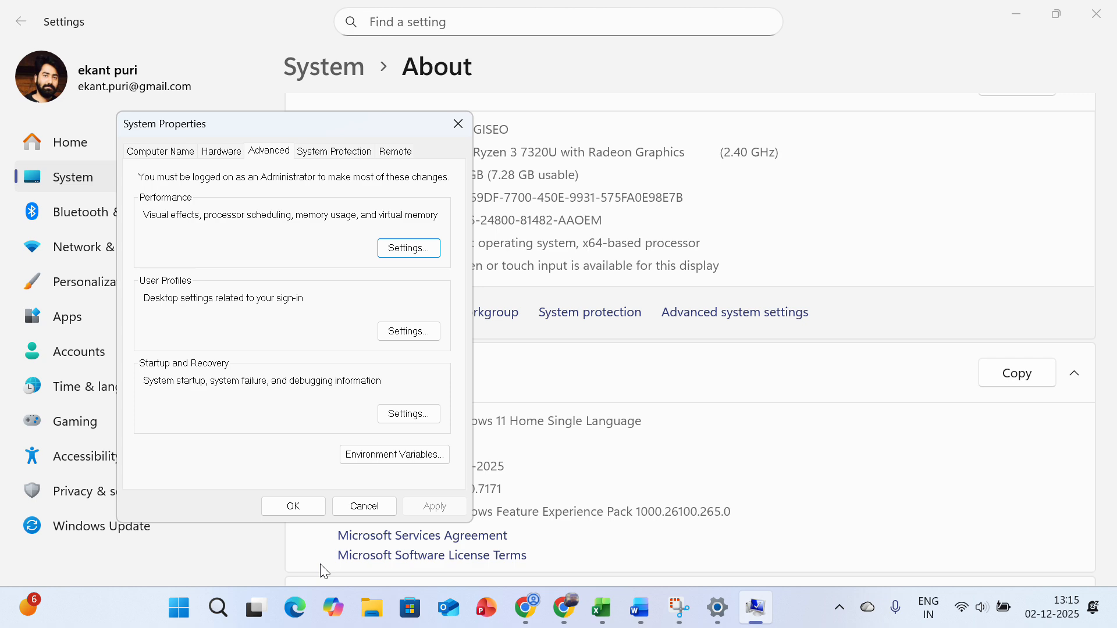
{"action": "left_click", "coordinate": [457, 124]}
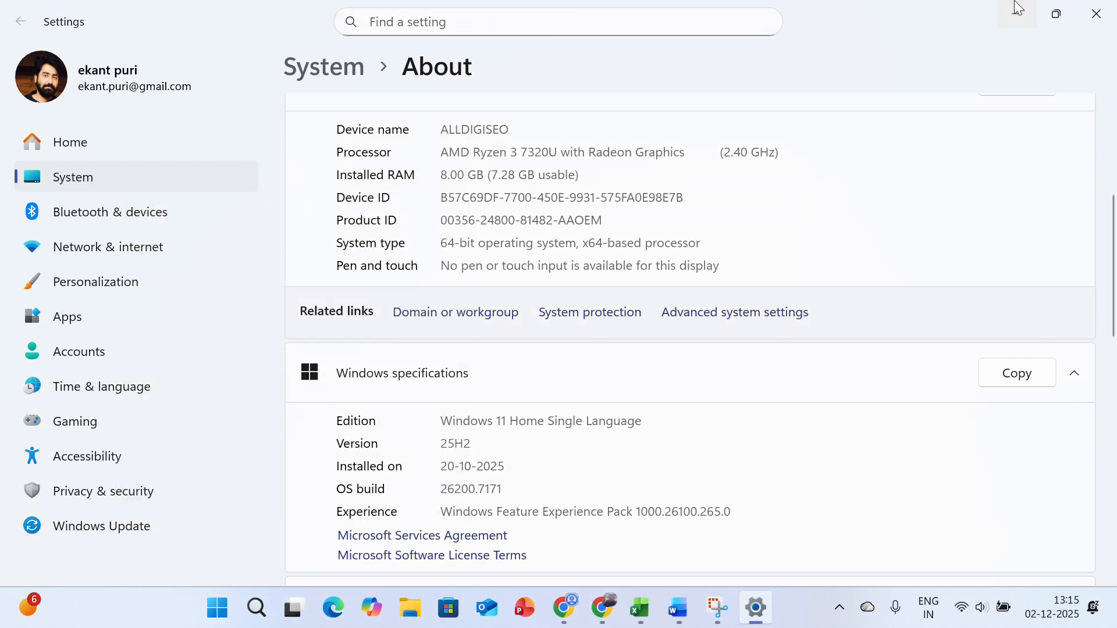
Minimize, restore and again minimize the Settings window to check the window animation
{"action": "left_click", "coordinate": [1017, 8]}
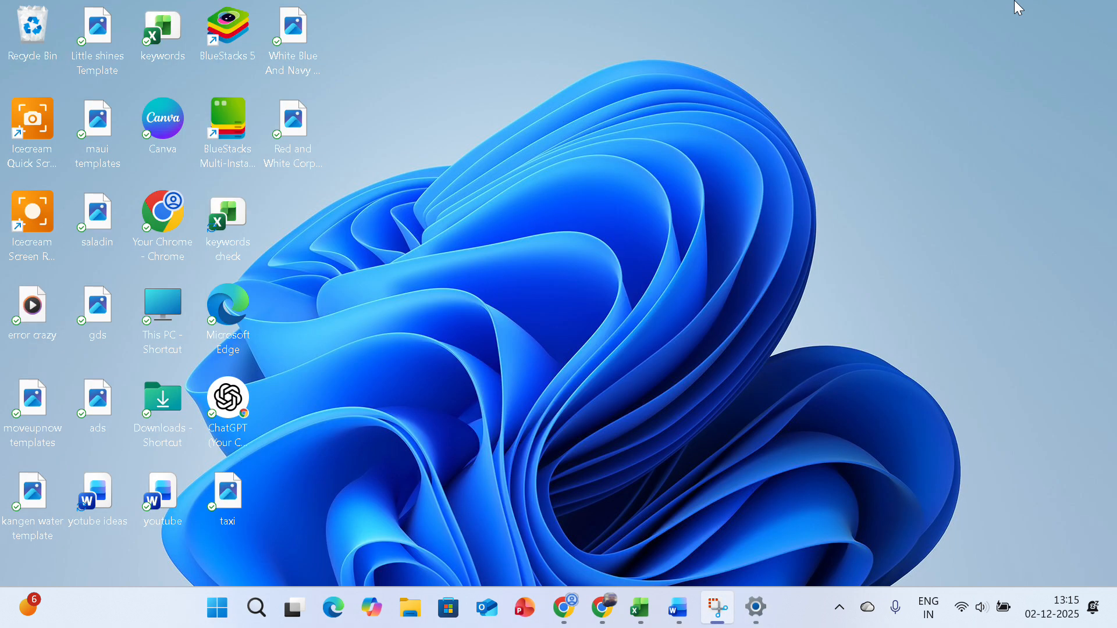
{"action": "left_click", "coordinate": [769, 612]}
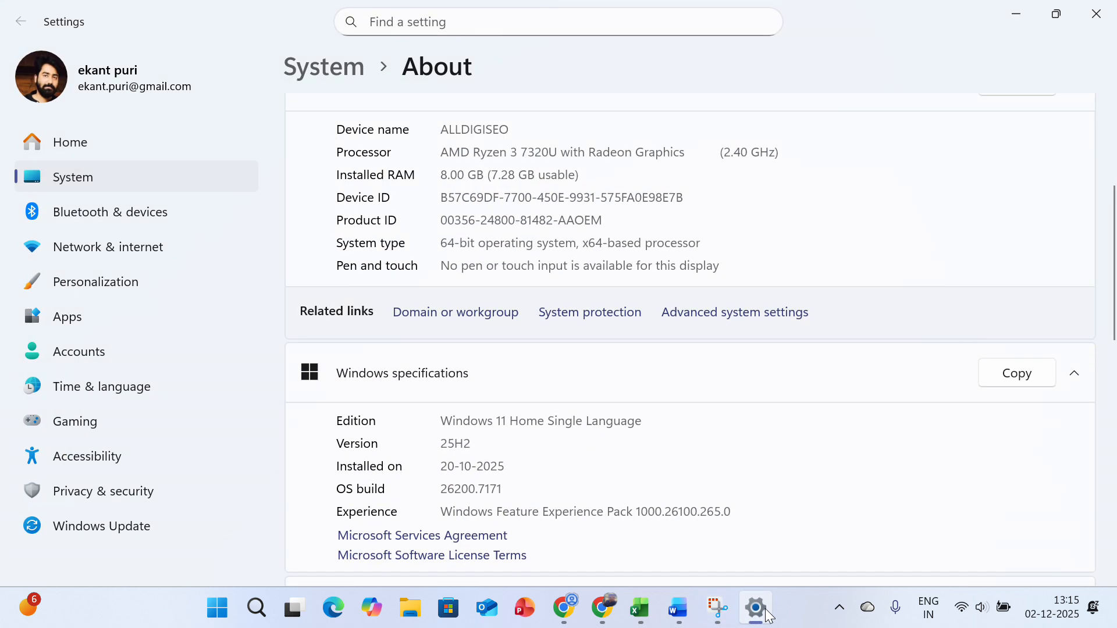
{"action": "left_click", "coordinate": [1016, 13]}
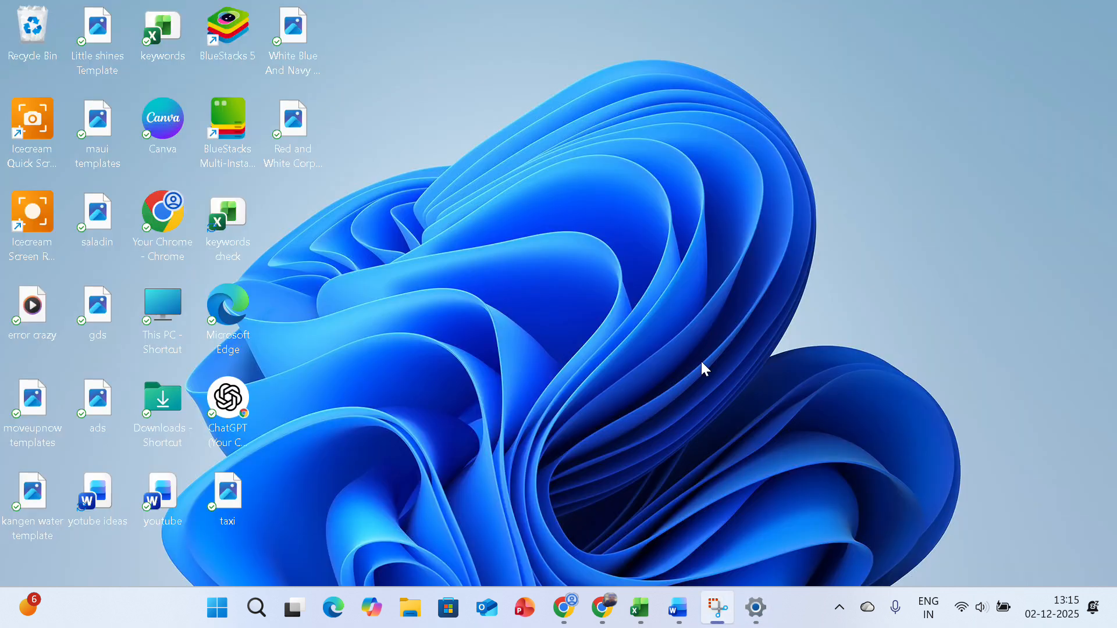